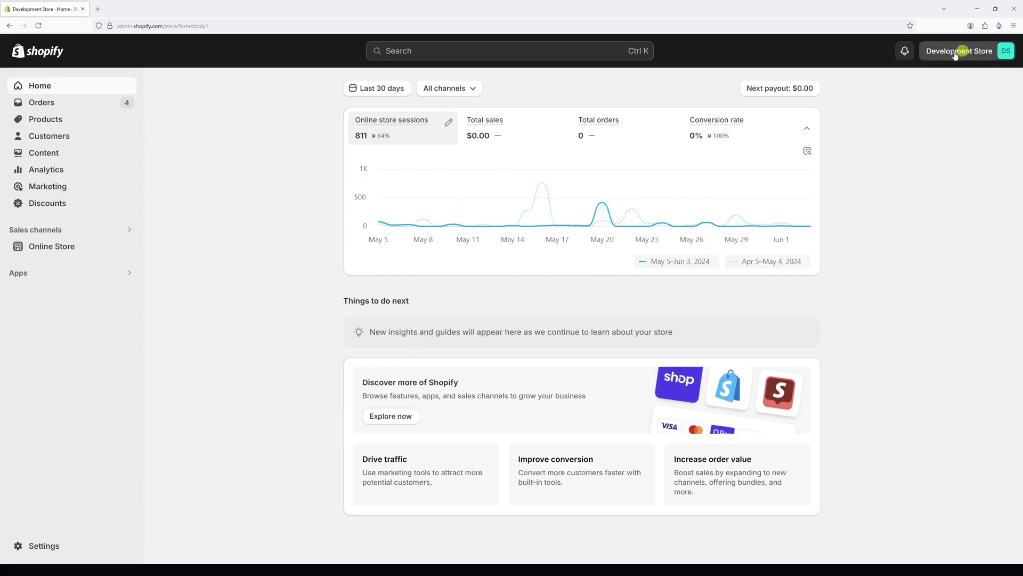
Open the Development Store account menu to reach the Manage account profile page.
click(971, 50)
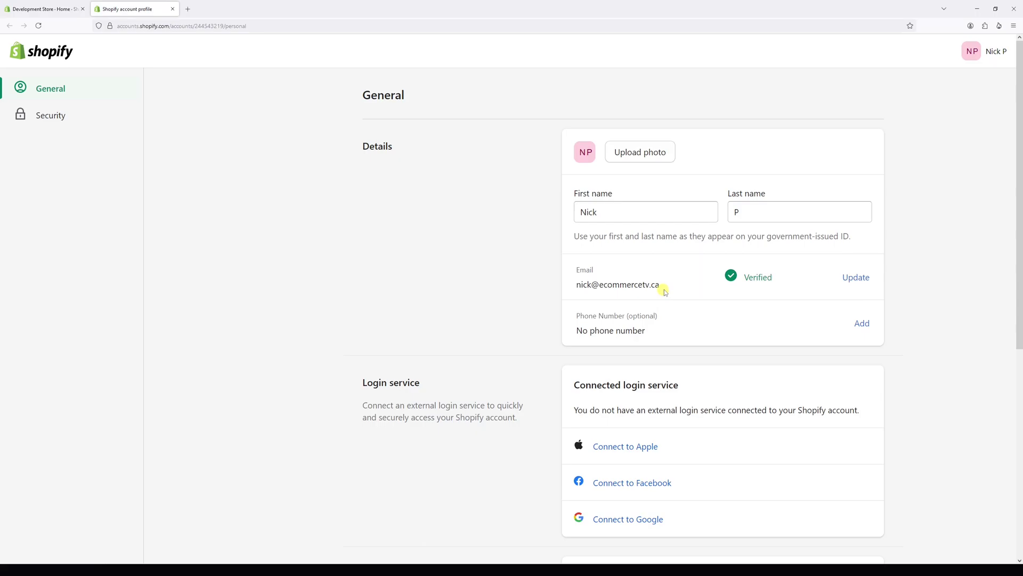
drag(662, 286, 576, 285)
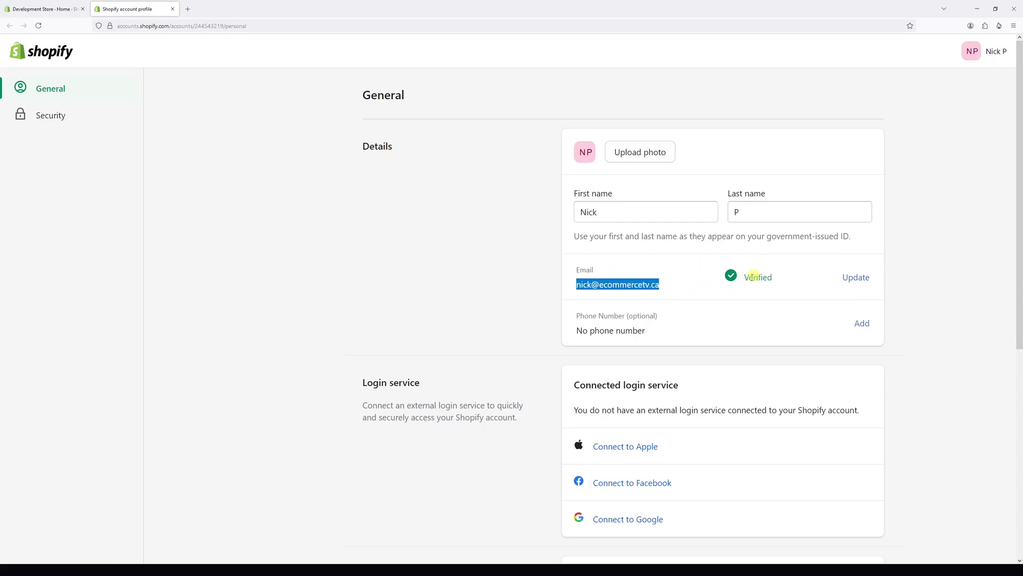
click(972, 283)
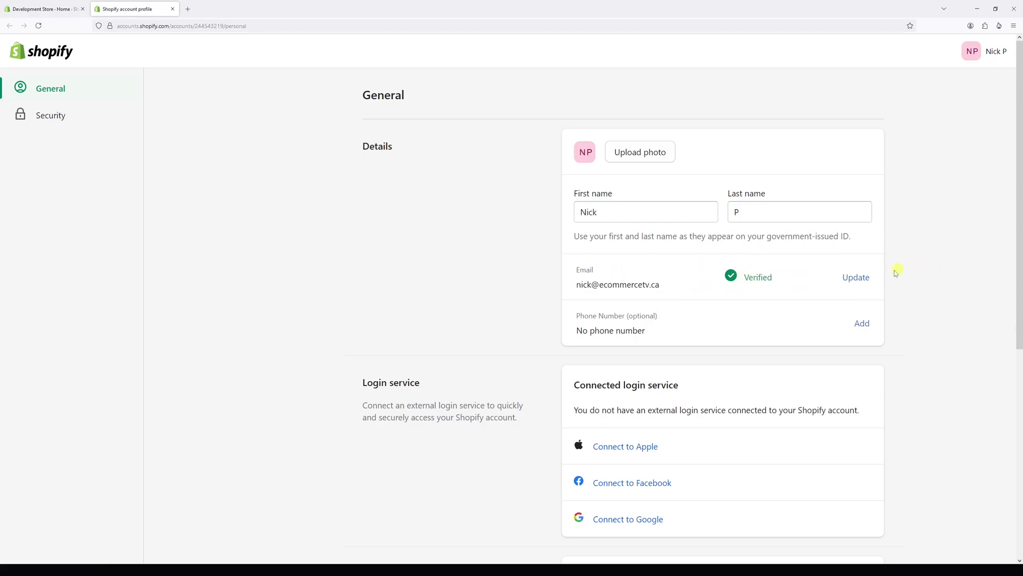
click(853, 278)
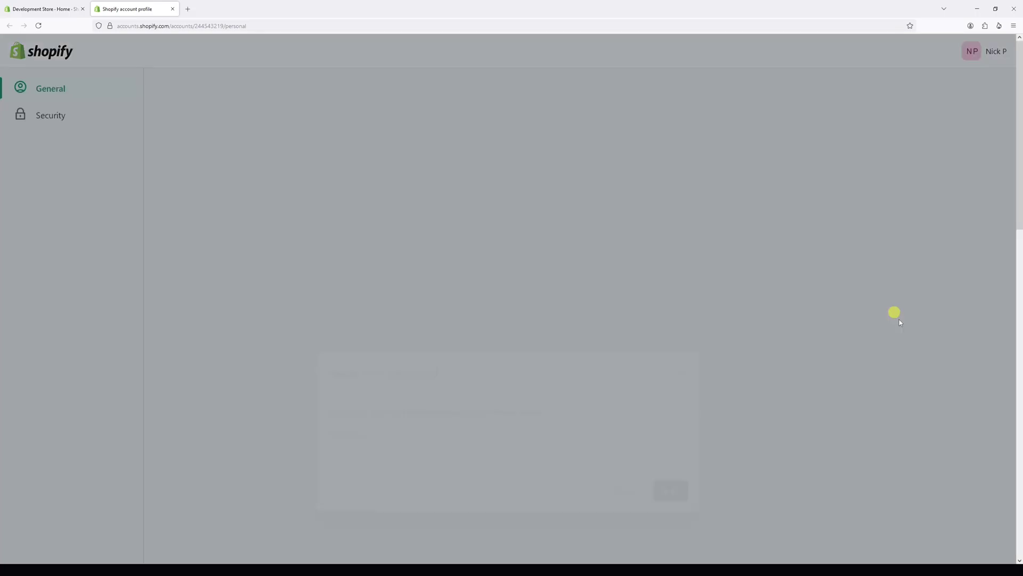
click(372, 336)
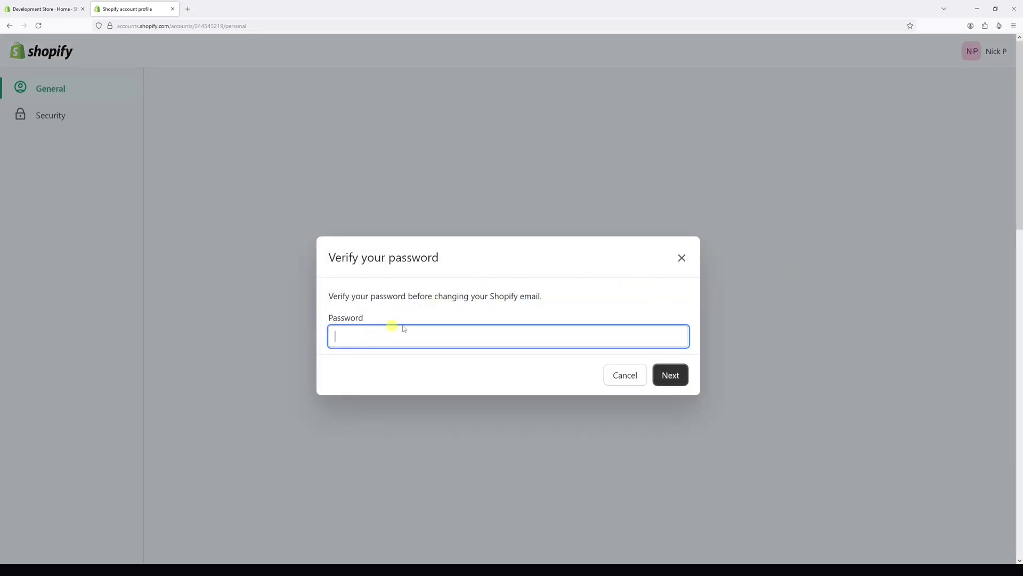
text(•••••••••)
click(671, 375)
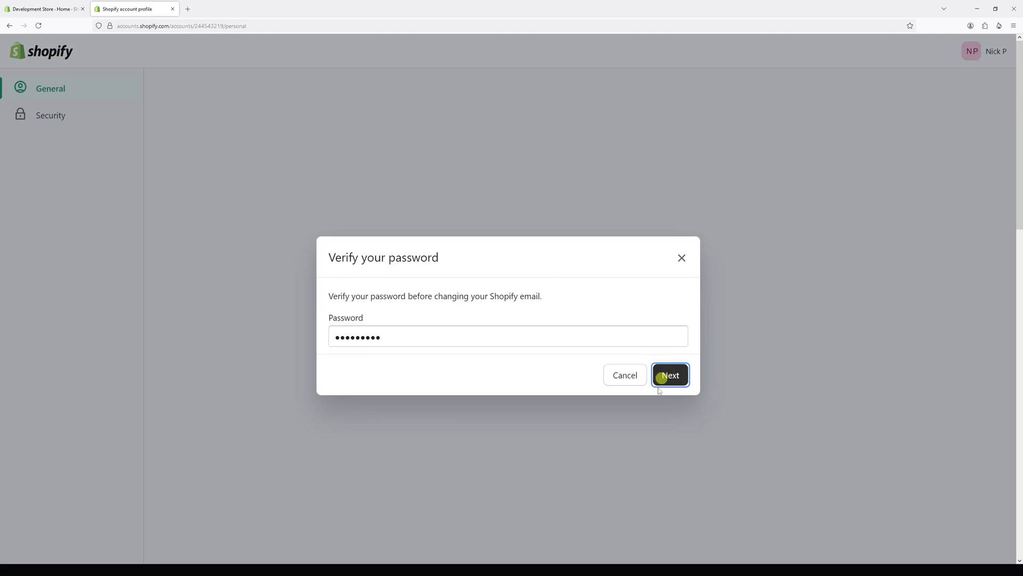
click(433, 332)
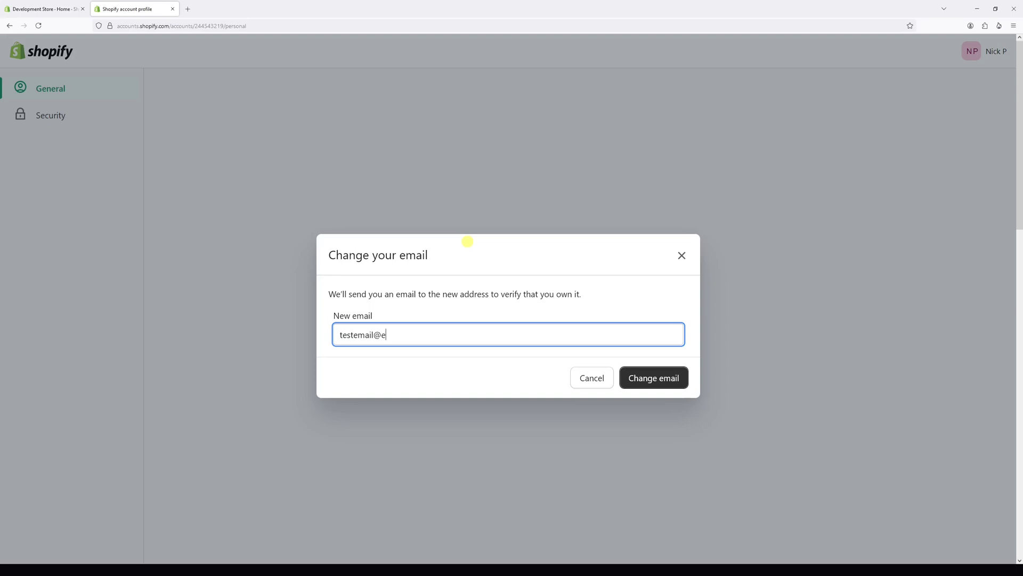
text(commercetv.ca)
click(654, 377)
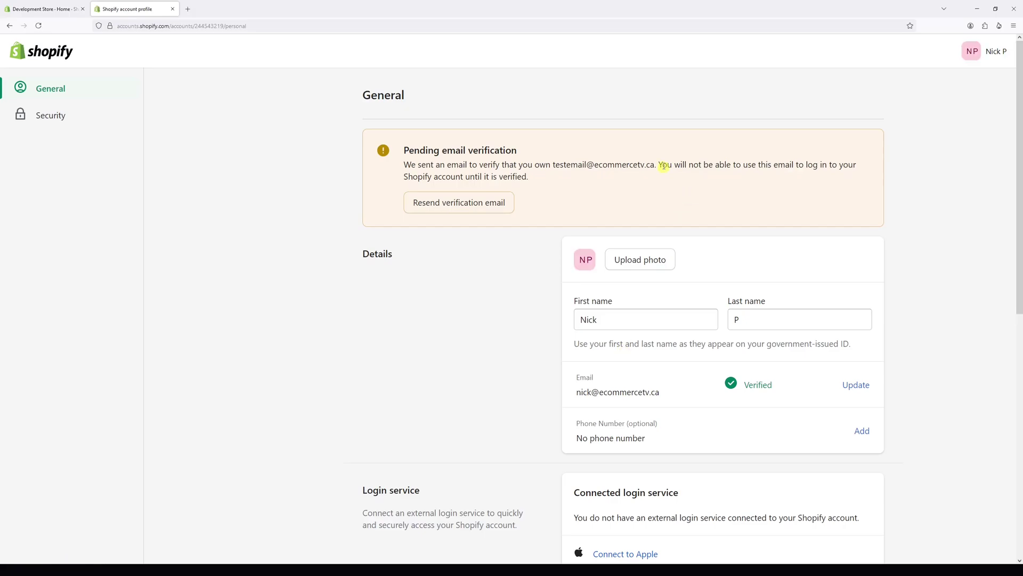
drag(660, 165, 551, 165)
click(550, 189)
Open Shopify's 'Verify your new email address' message in Titan Mail and accept the change.
click(977, 8)
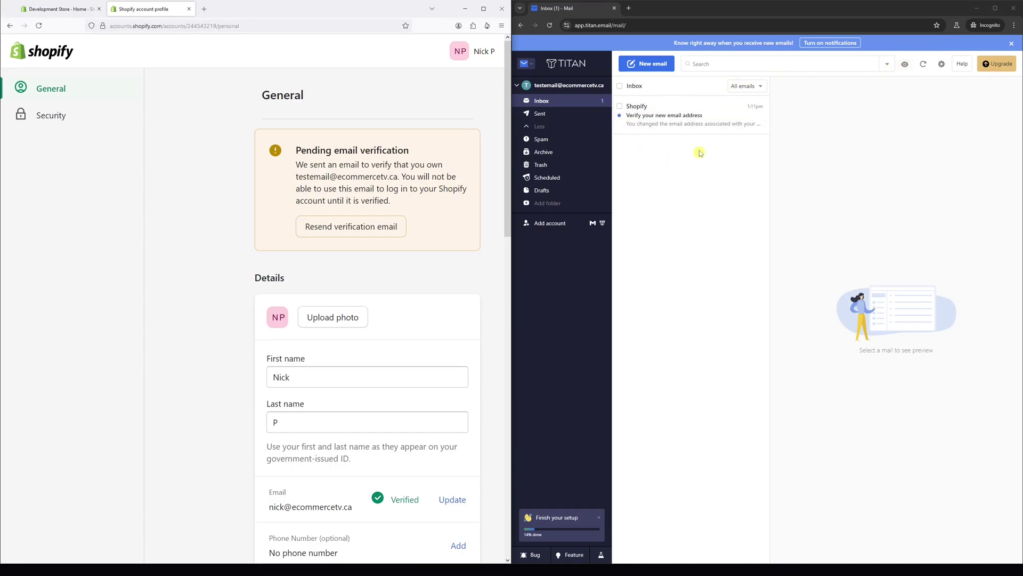
click(688, 123)
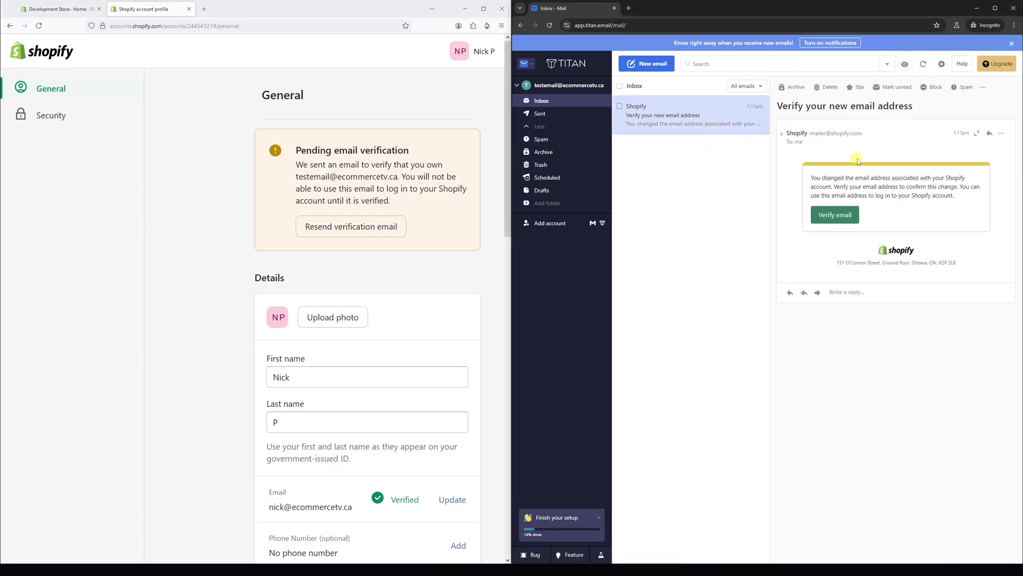
click(828, 215)
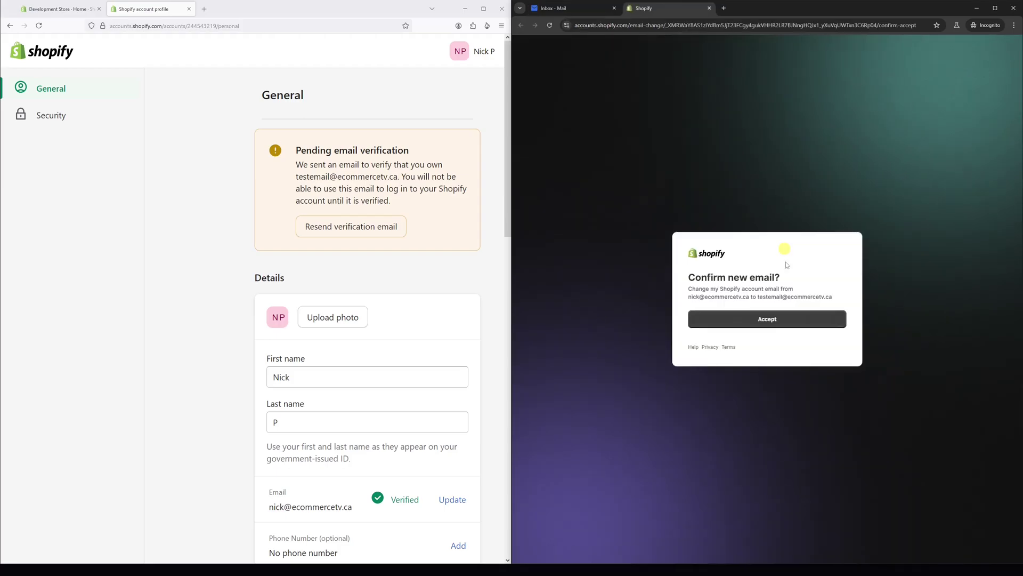
click(756, 318)
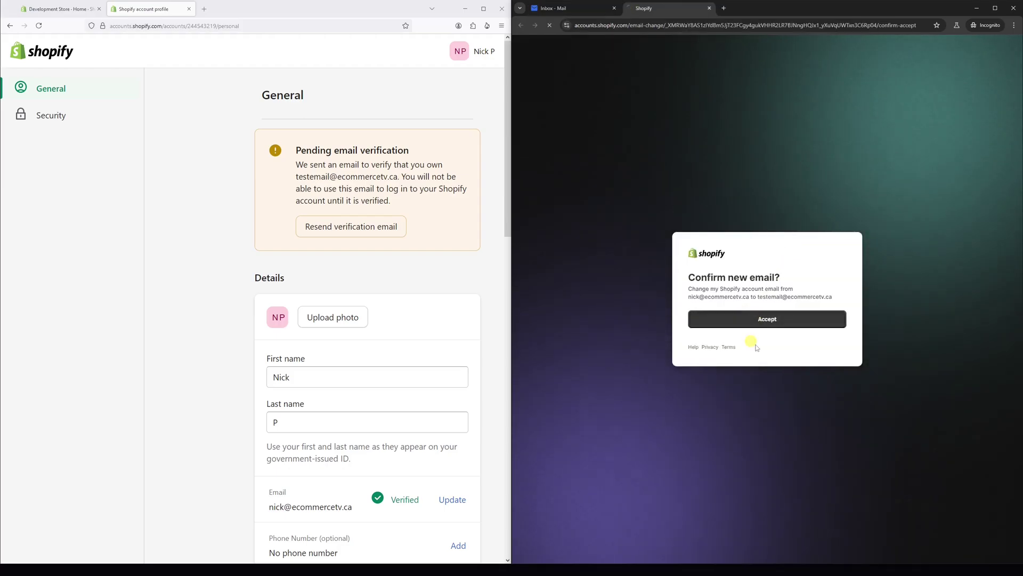
double_click(492, 16)
click(550, 30)
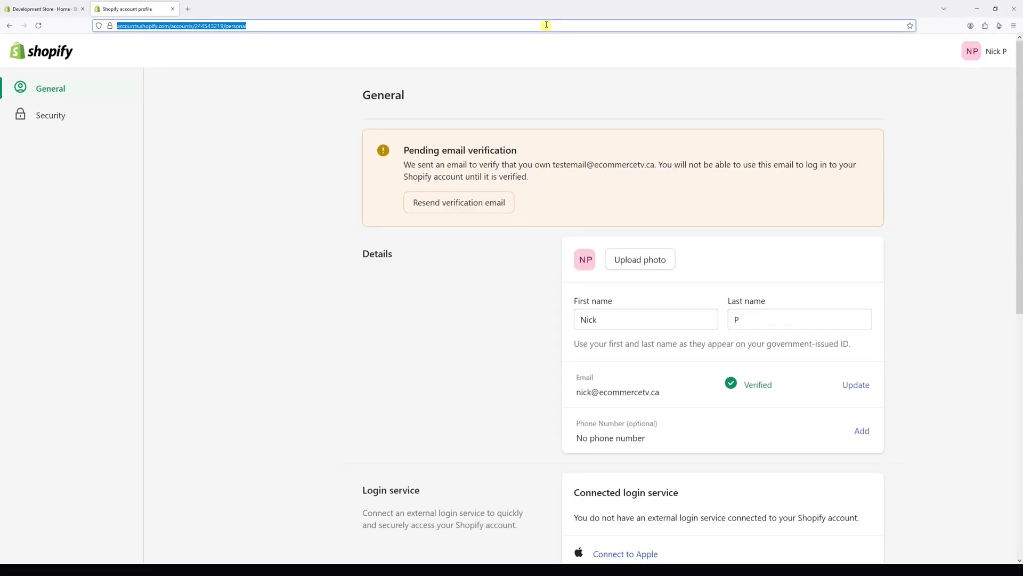
key(Return)
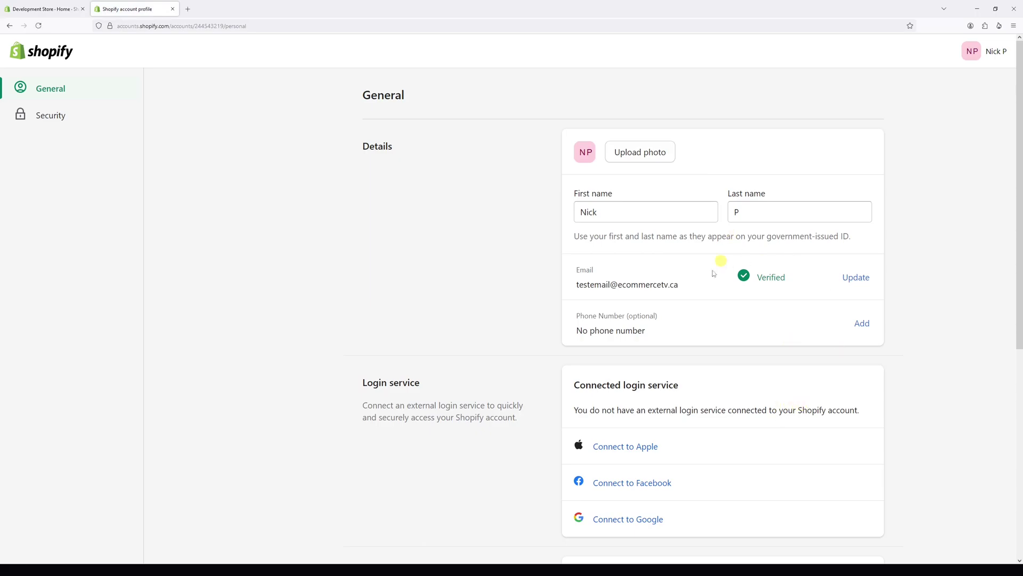
Log out of Shopify and go to the log-in page.
click(984, 56)
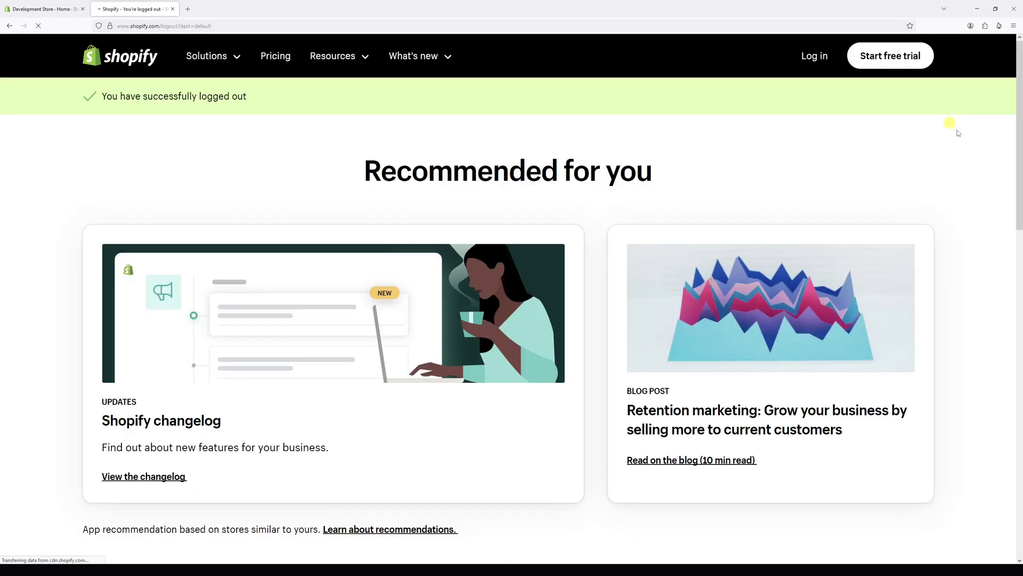
click(815, 56)
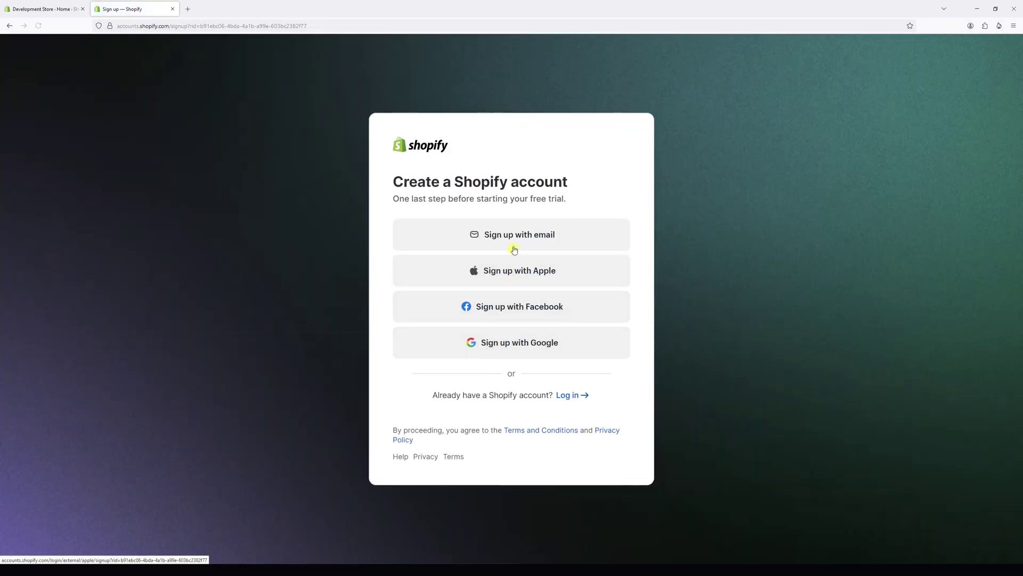
click(613, 427)
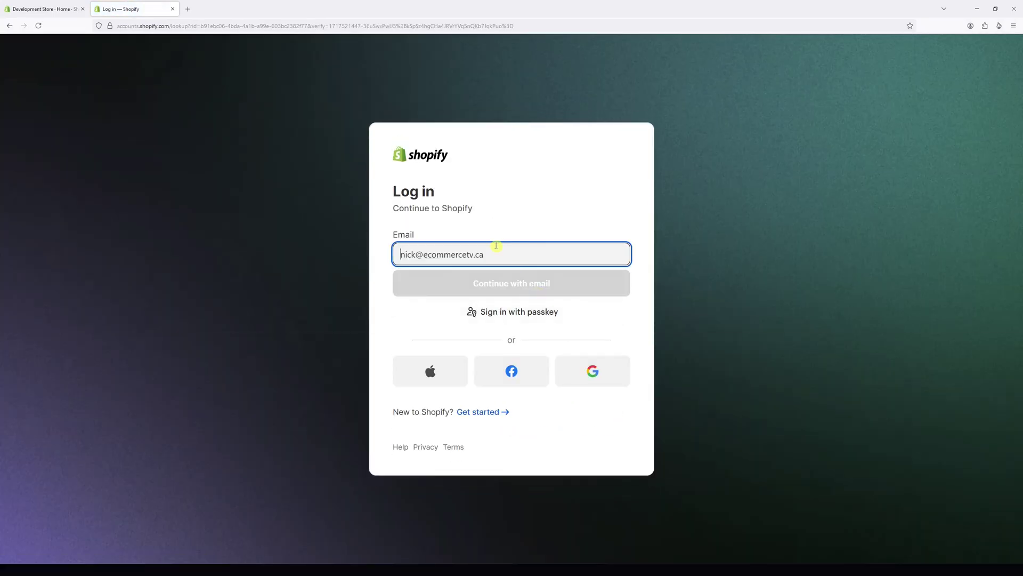
key(ctrl+a)
key(BackSpace)
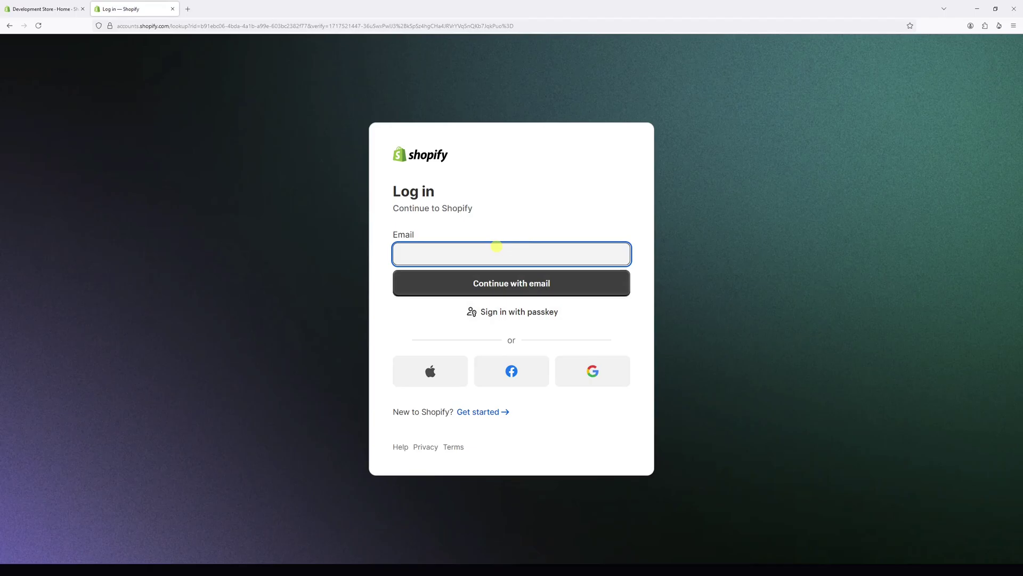
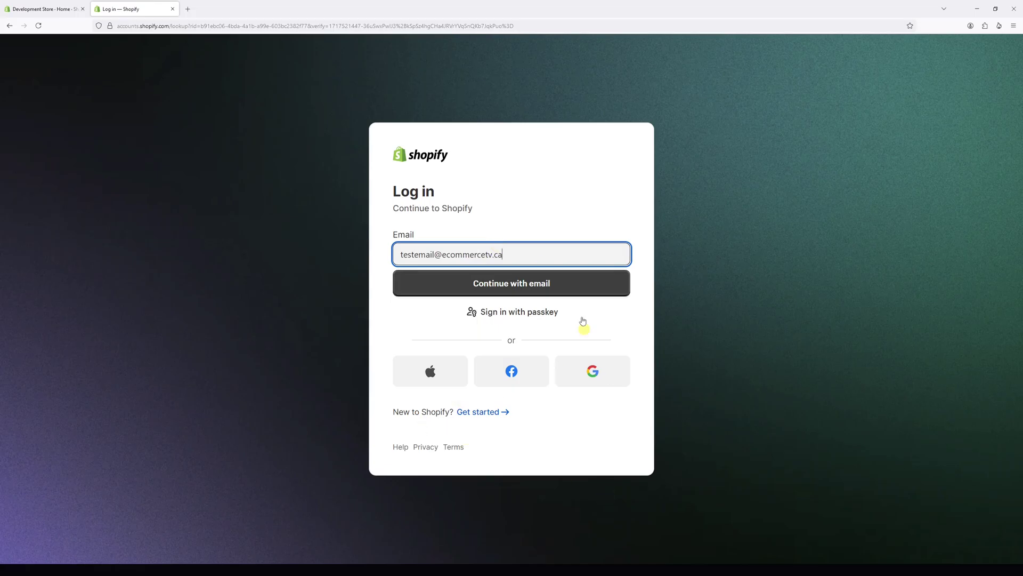
click(470, 283)
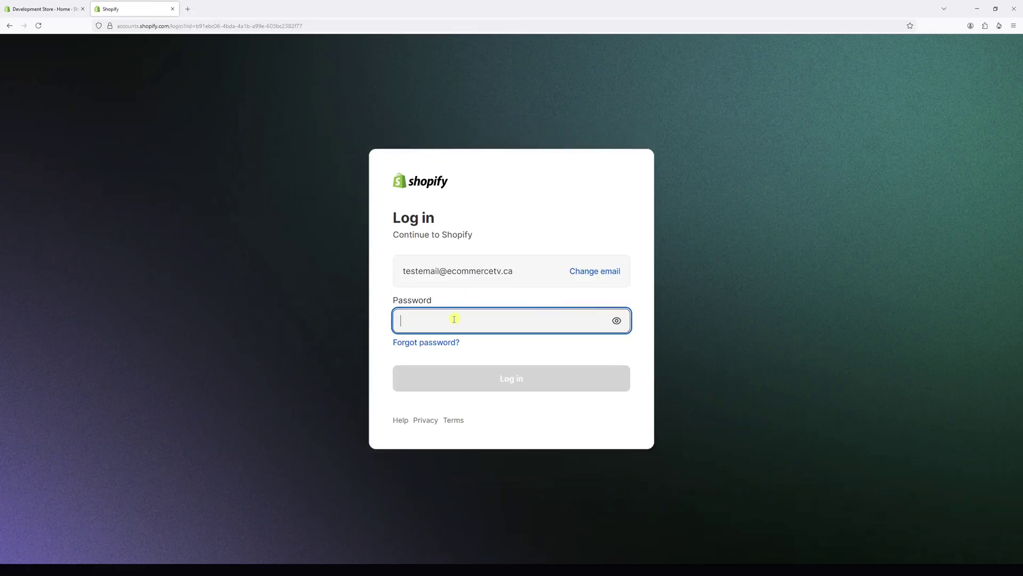
text(••••••••••)
click(511, 378)
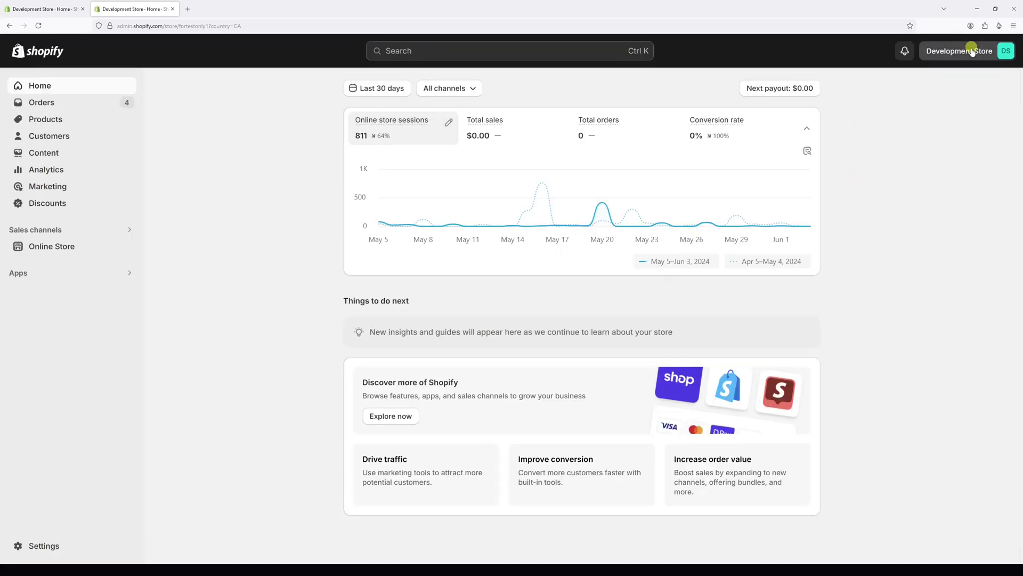
click(964, 50)
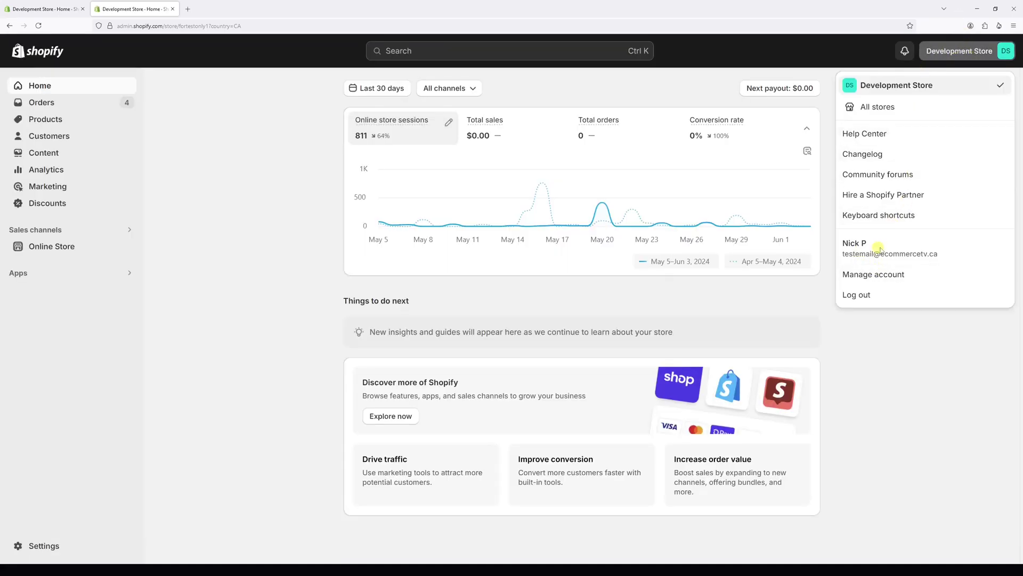